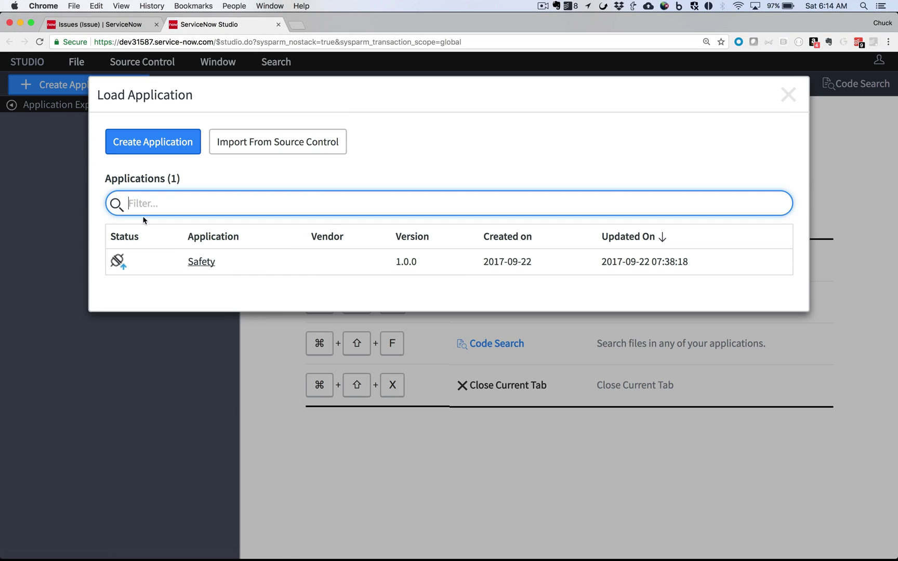
Step: Load the Safety app in Studio and open the 'Report a Safety Issue' record producer
left_click(199, 267)
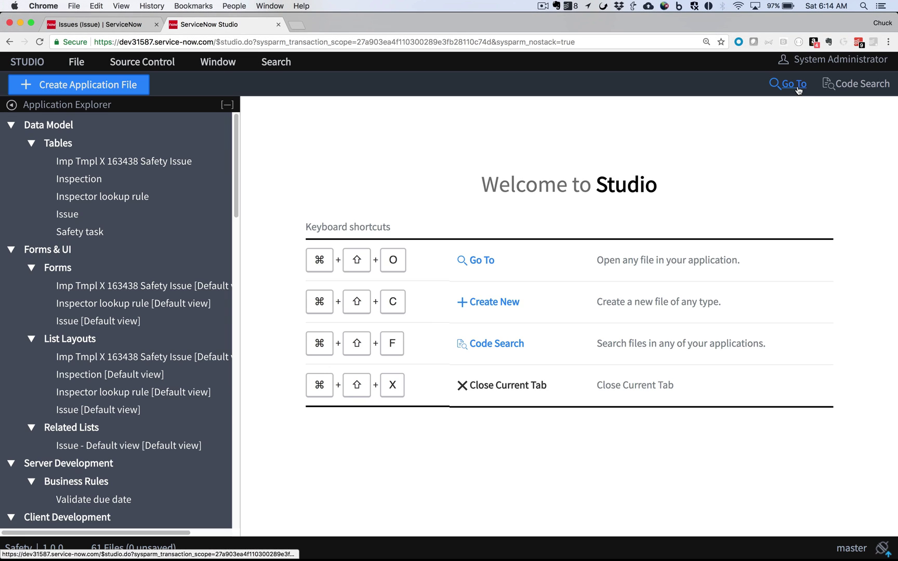
left_click(787, 83)
type("recor")
key("Return")
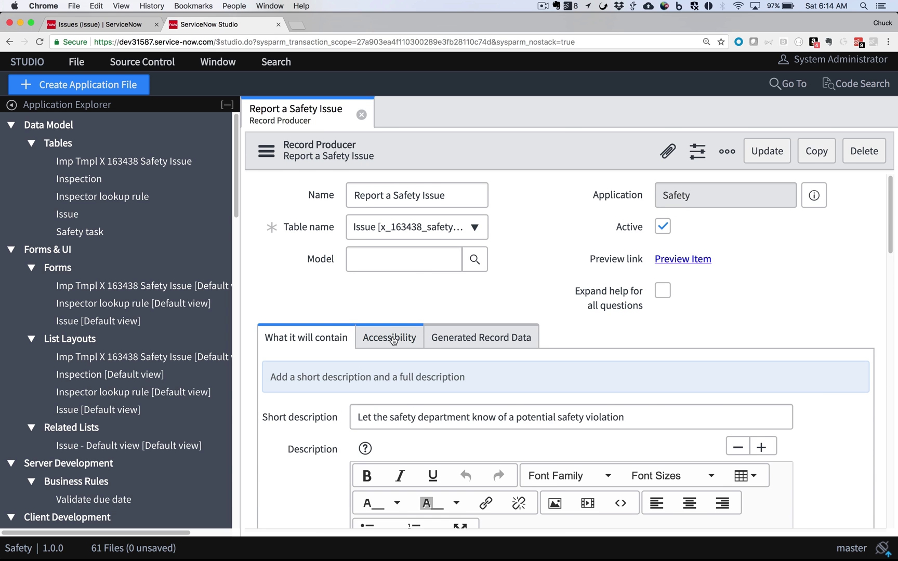
Step: Keep the record producer's Accessibility availability set to Desktop and Mobile
left_click(393, 339)
left_click(691, 381)
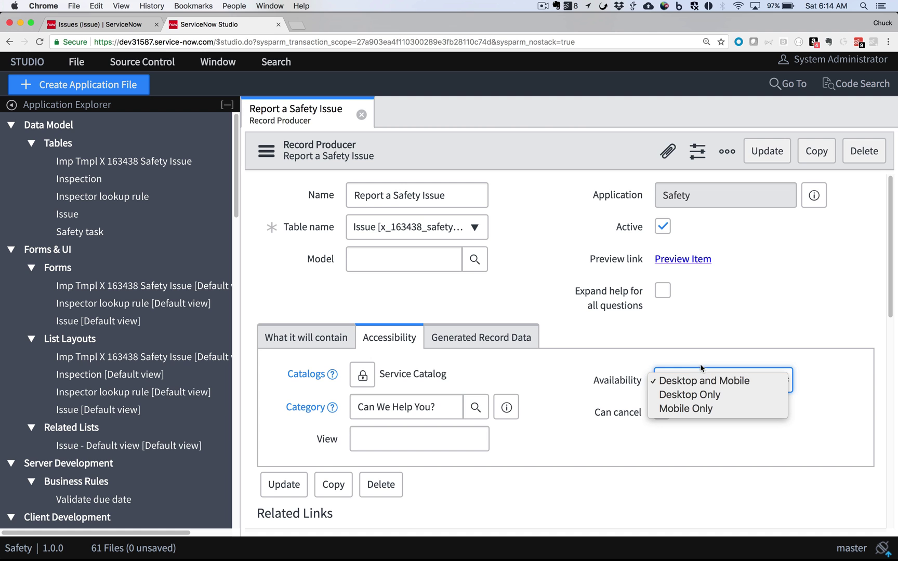
left_click(706, 361)
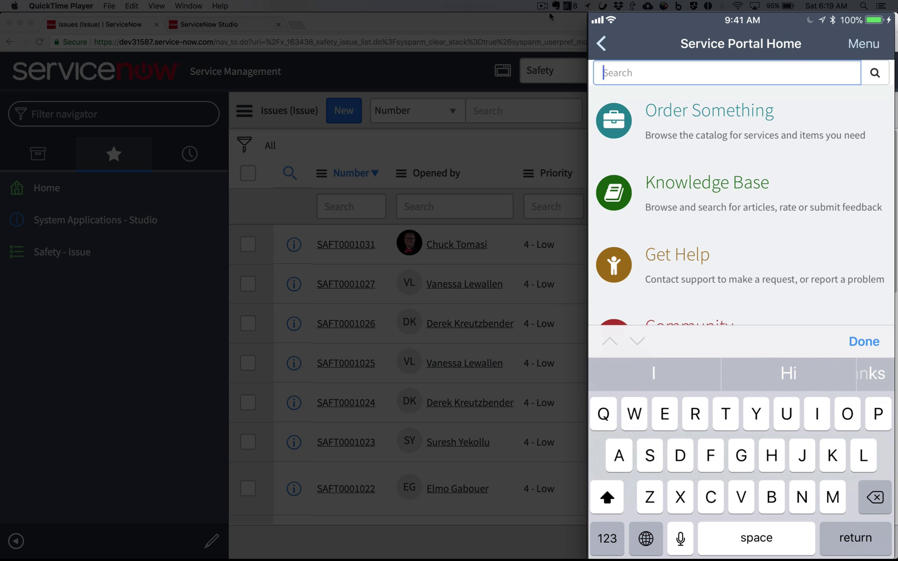
Step: Search 'Safety', open Report a Safety Issue, and set category Small and the issue location
type("Safet")
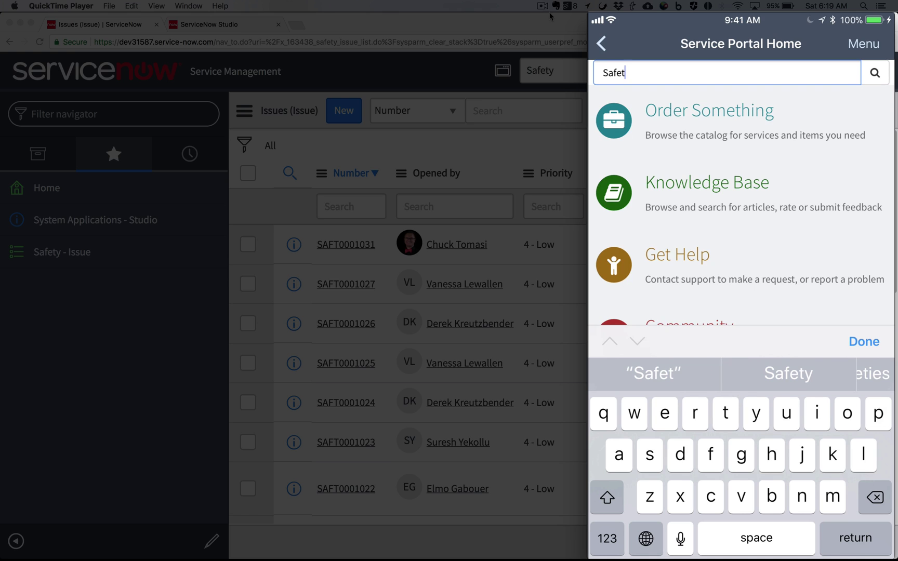
type("y")
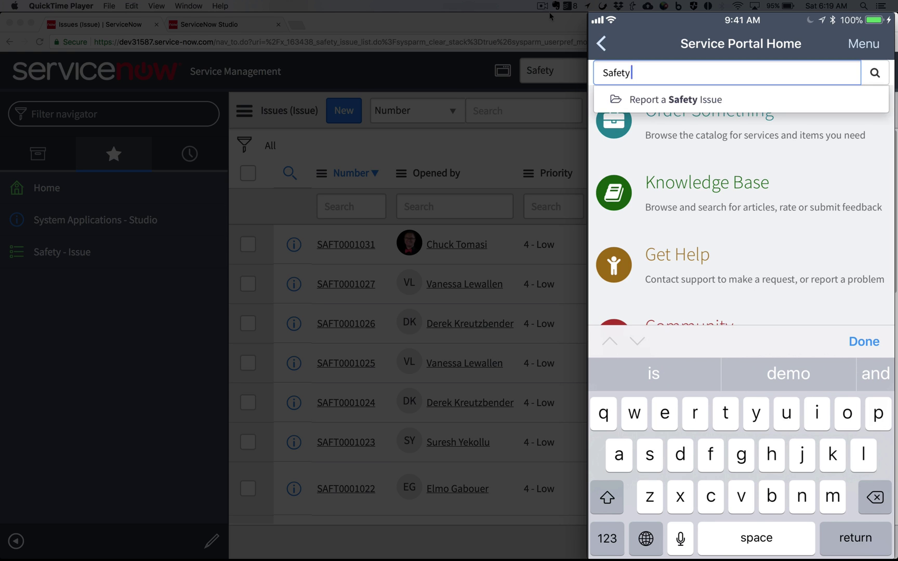
left_click(675, 99)
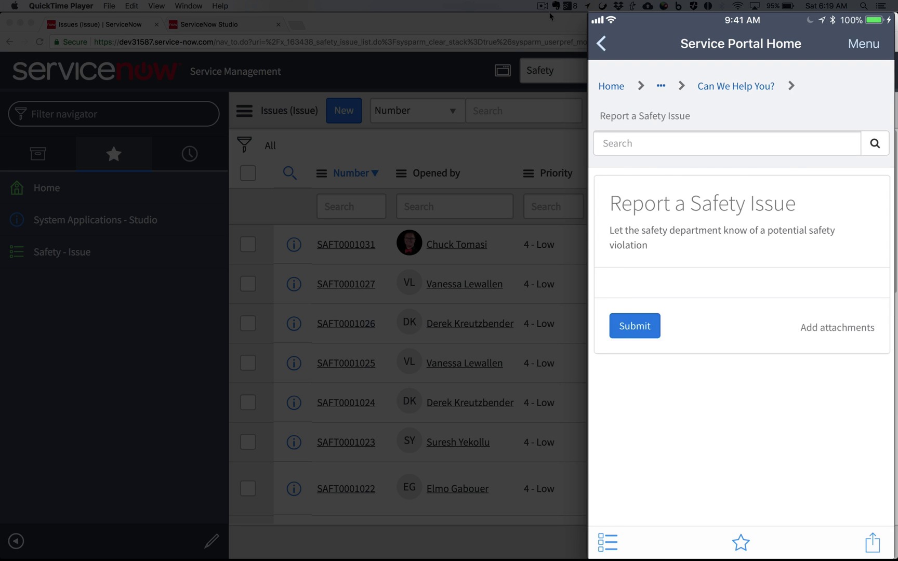
left_click(742, 183)
left_click(629, 273)
left_click(741, 224)
left_click(676, 244)
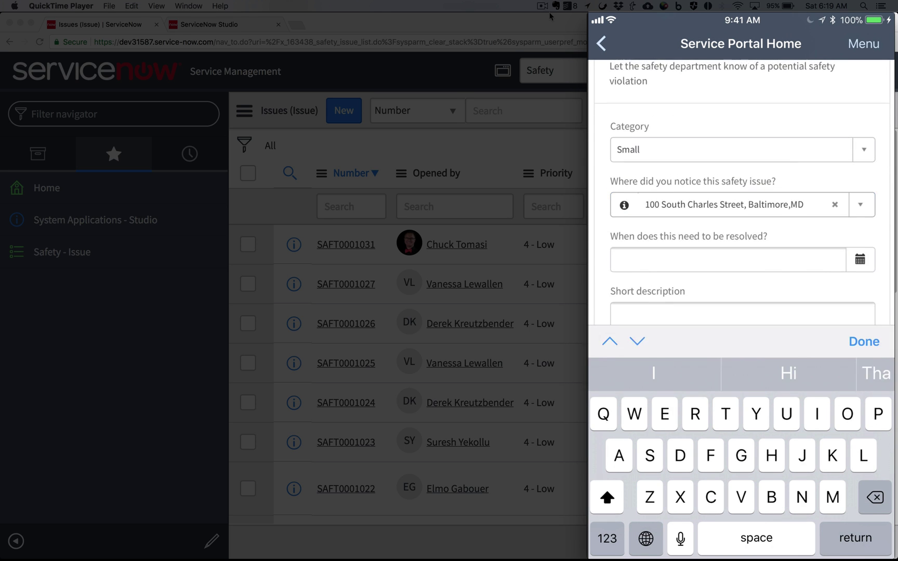
Step: Set the resolve-by date to January 12 and dictate the water-on-floor short description
left_click(863, 341)
left_click(860, 336)
left_click(834, 194)
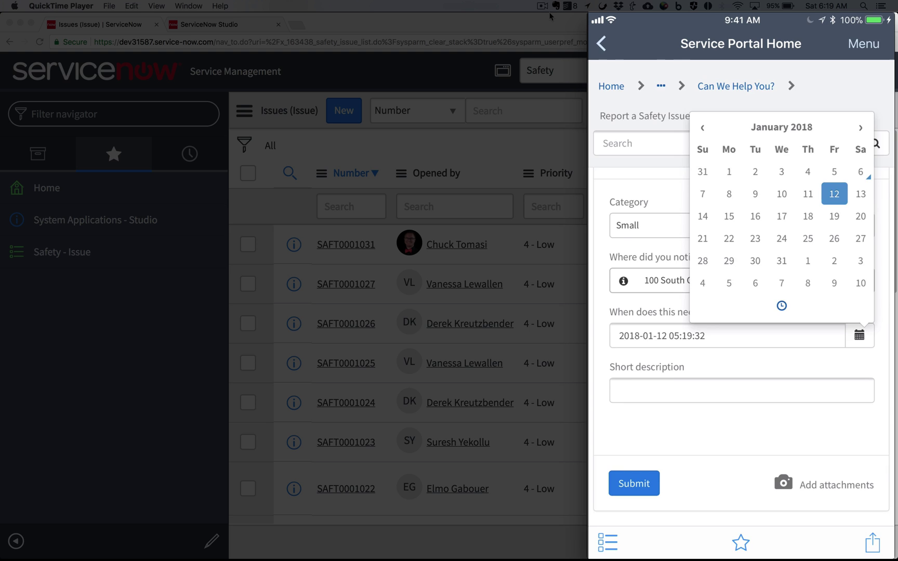
left_click(741, 390)
left_click(677, 541)
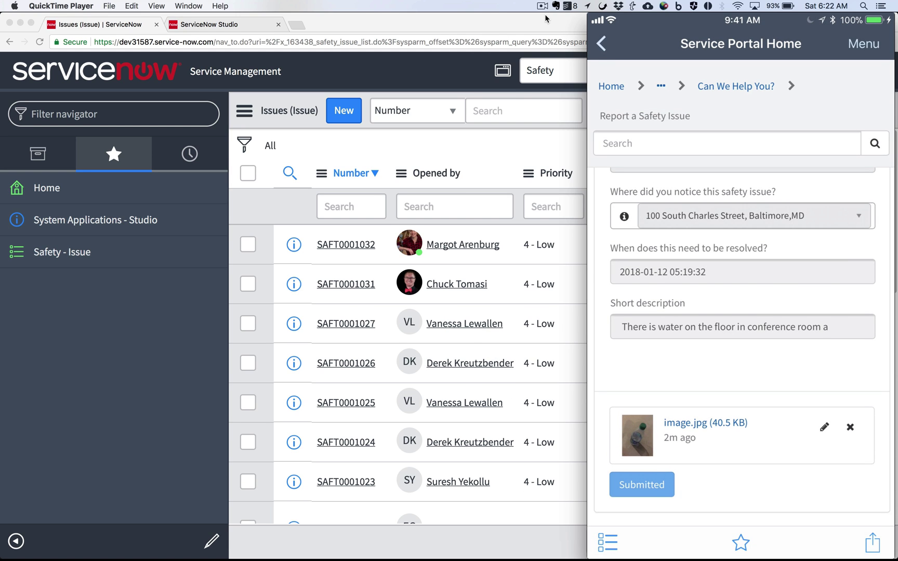
Step: Open issue SAFT0001032 from the Issues list and set its assignment group to Safety Department
left_click(545, 19)
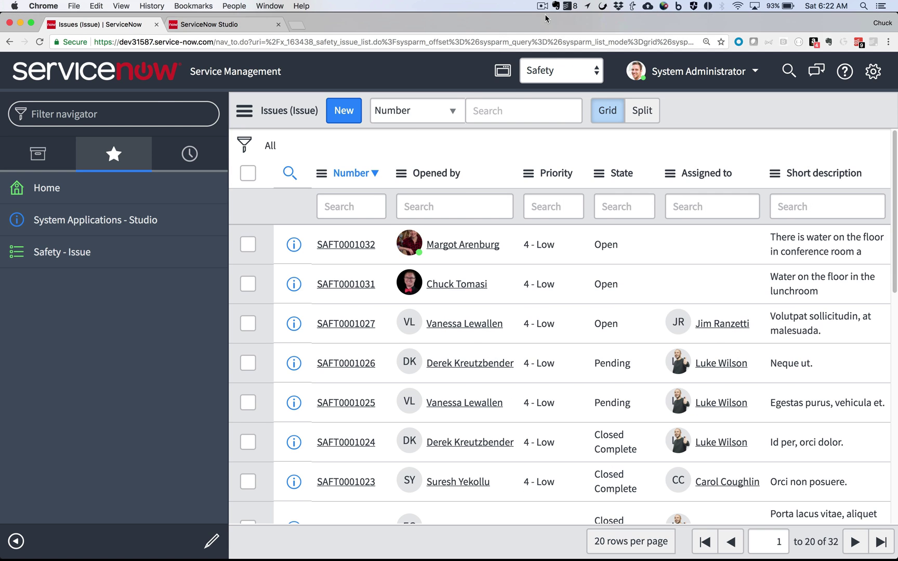
left_click(348, 246)
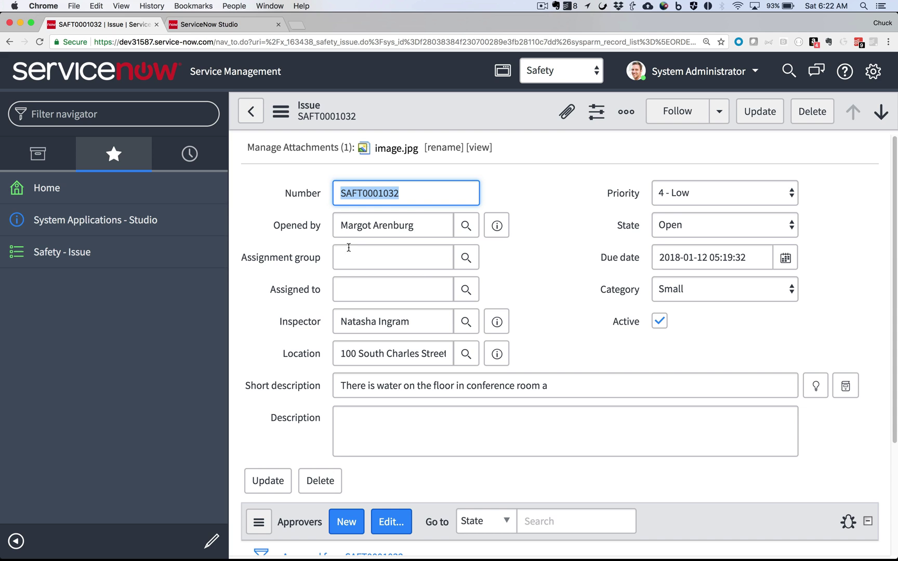
left_click(424, 255)
type("safe")
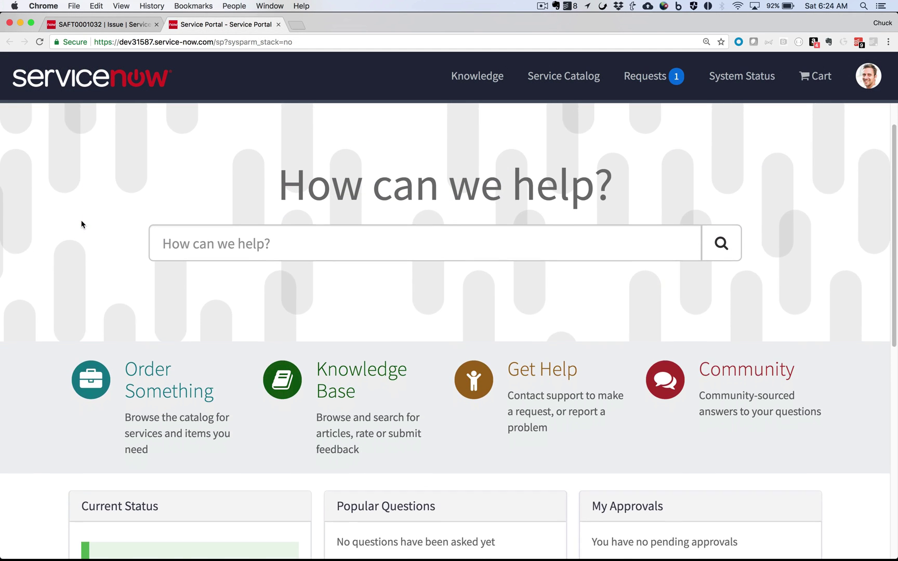
Step: Scroll through the Service Portal home page listing open incidents
scroll(82, 225, "down", 3)
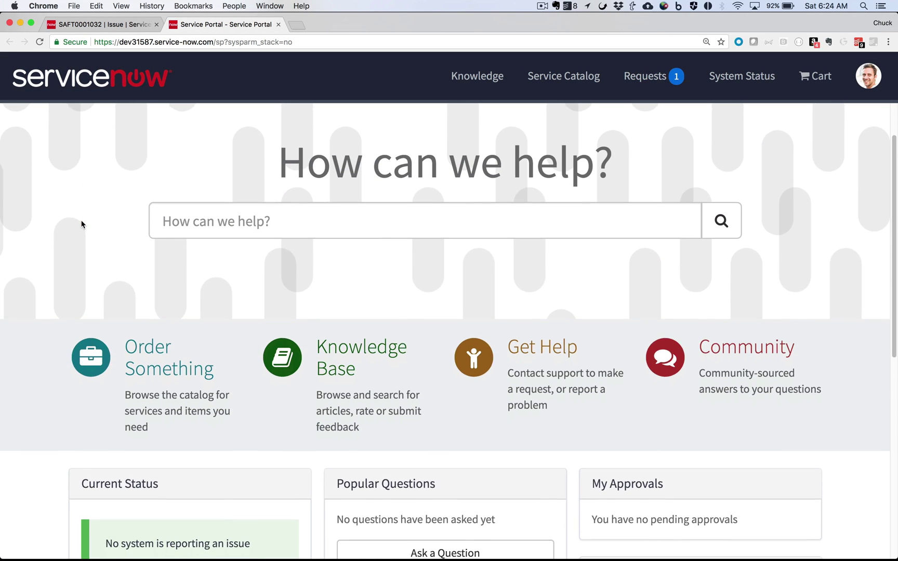
scroll(81, 224, "down", 1)
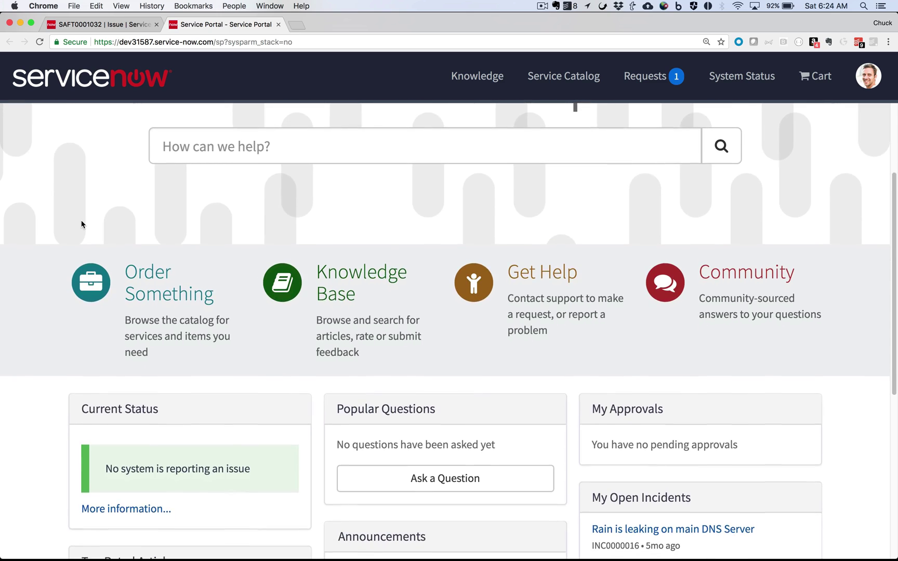
scroll(82, 224, "down", 3)
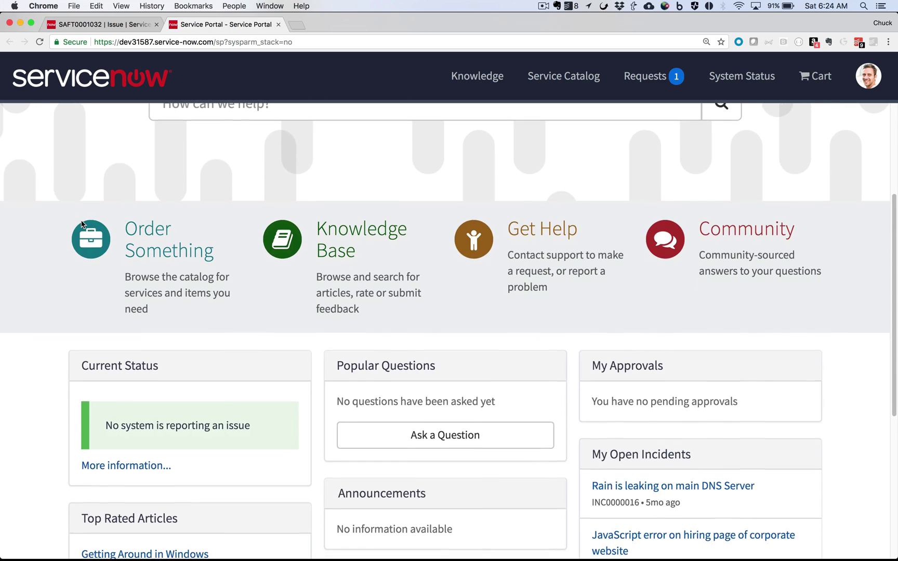
scroll(82, 224, "down", 3)
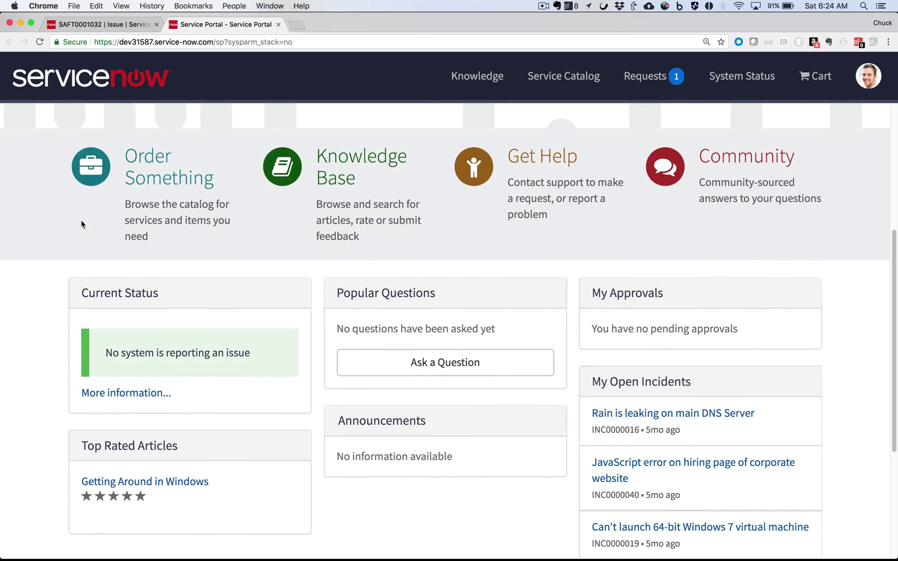
scroll(82, 224, "down", 1)
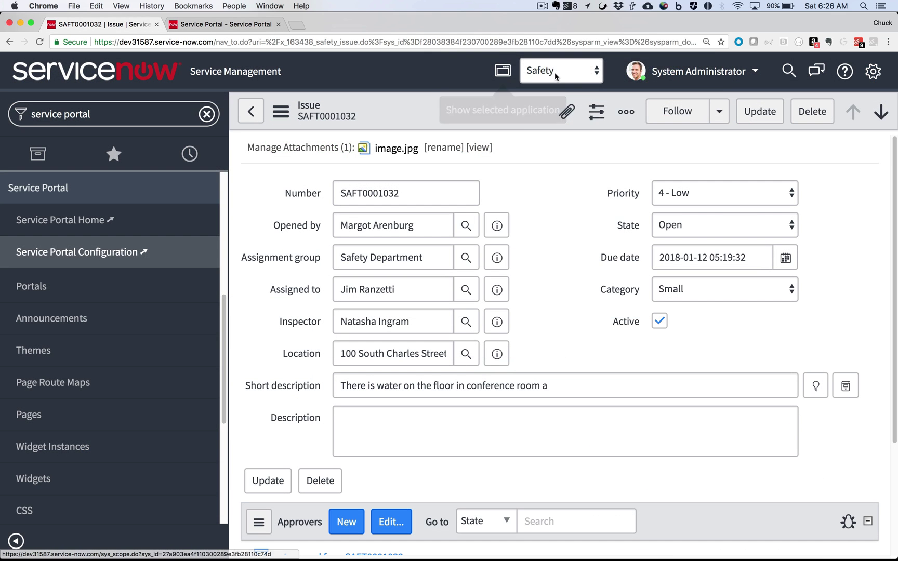
Step: Switch the application scope to Global and open the Service Portal Designer
left_click(556, 72)
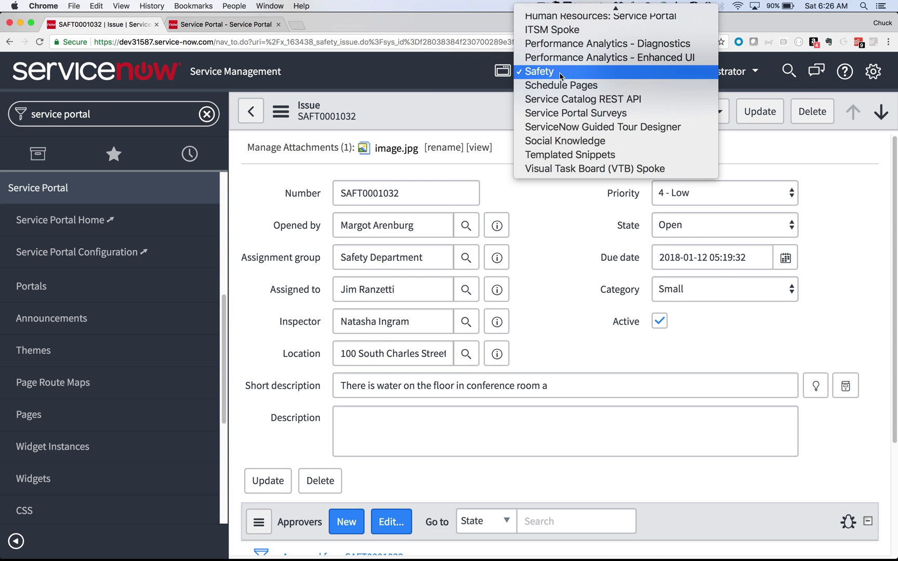
scroll(560, 72, "up", 5)
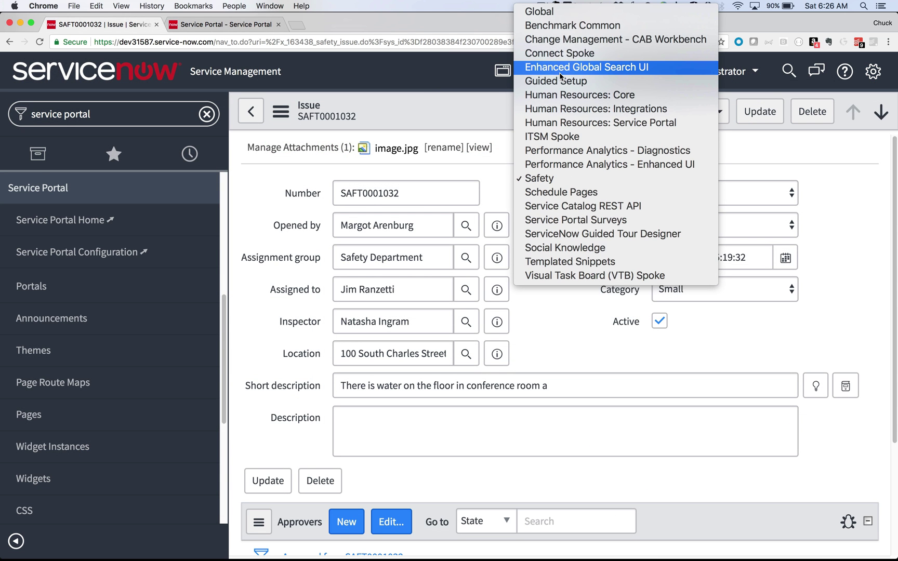
left_click(571, 13)
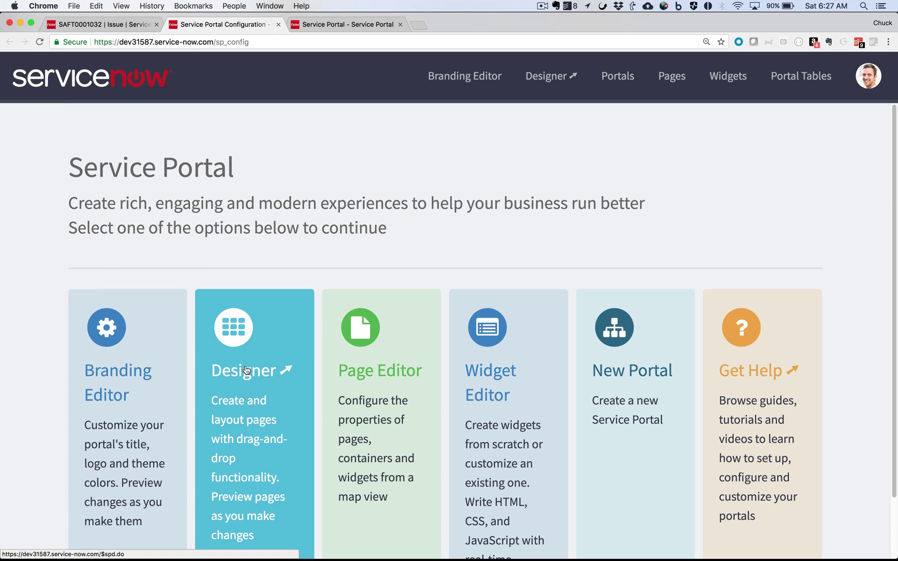
left_click(246, 370)
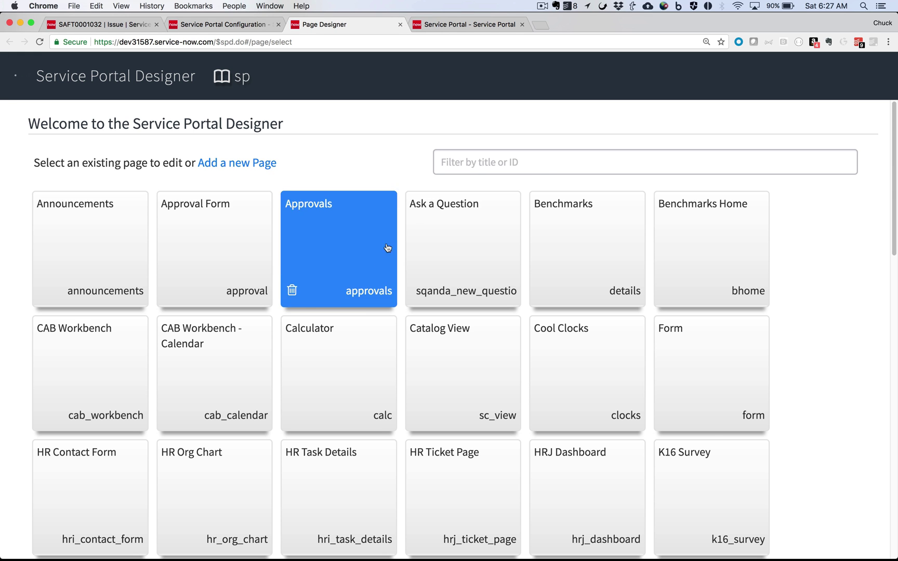
Step: Filter the portal pages by 'index' and open the index homepage for editing
left_click(489, 165)
type("ind")
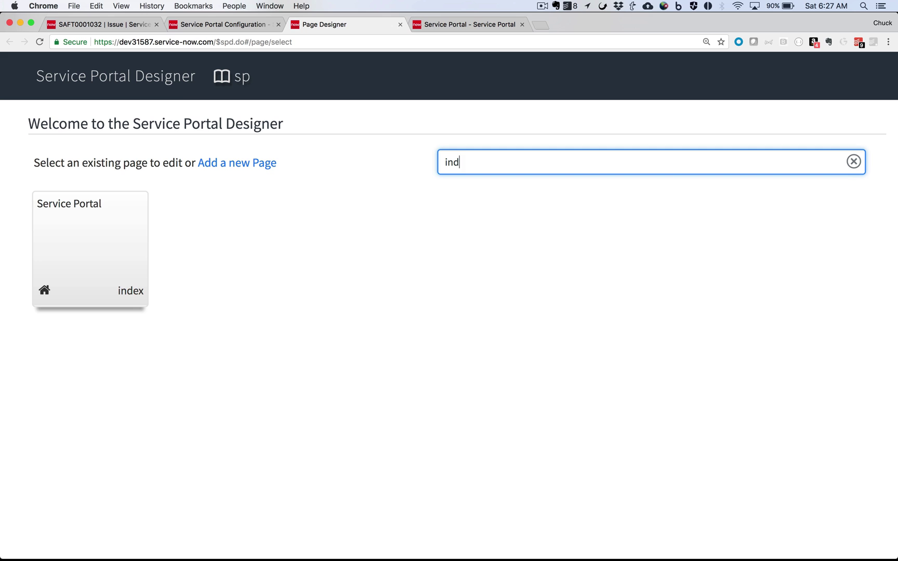
type("ex")
left_click(104, 238)
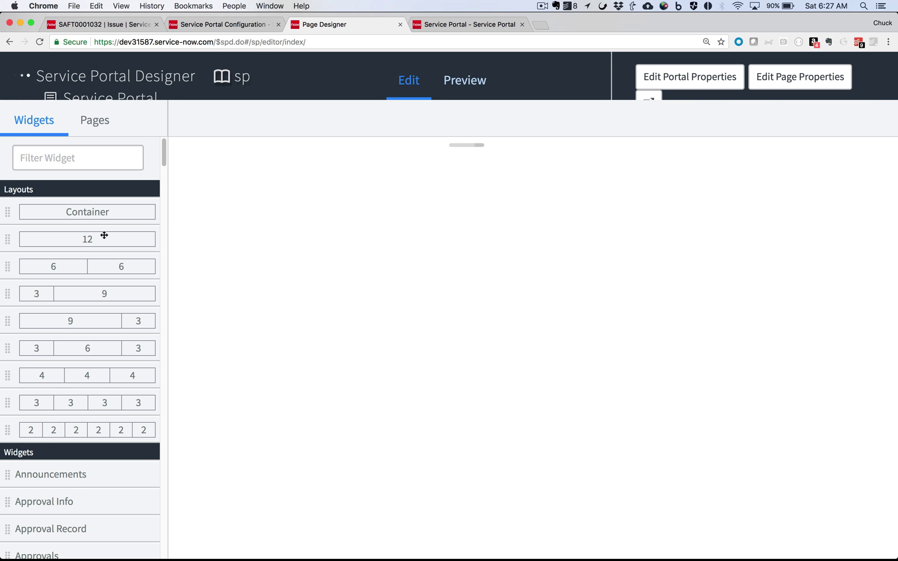
scroll(209, 266, "down", 10)
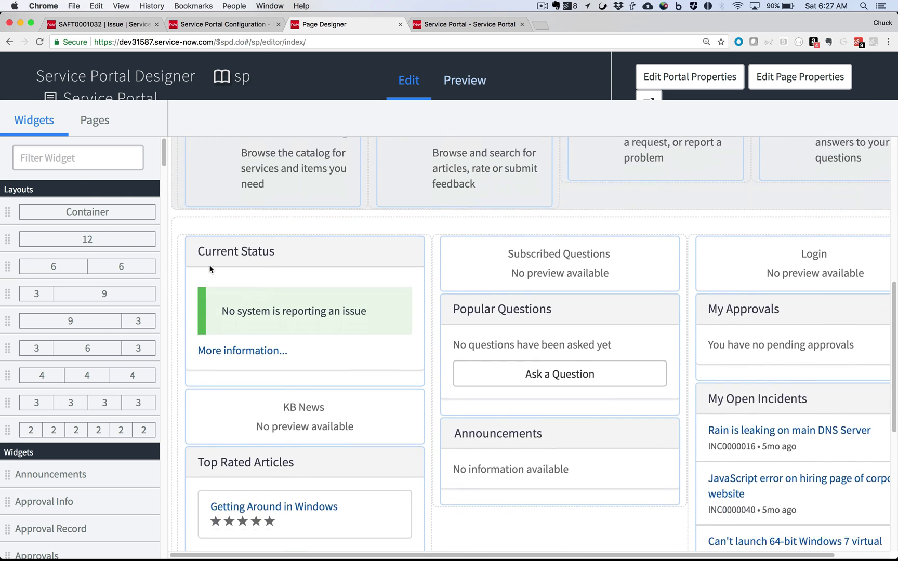
scroll(209, 264, "down", 3)
Step: Filter widgets by 'link' and drop a link-button below Top Rated Articles
left_click(77, 161)
type("li")
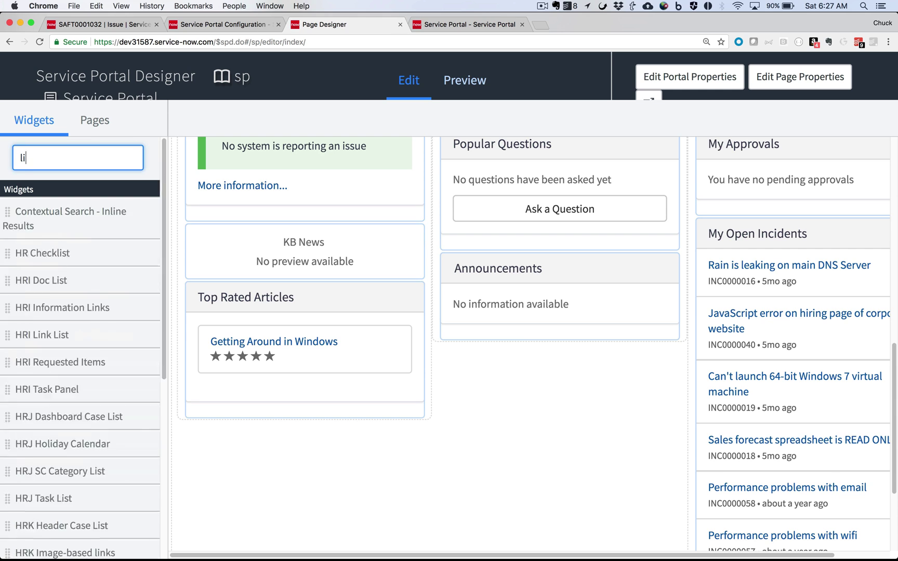
type("nk")
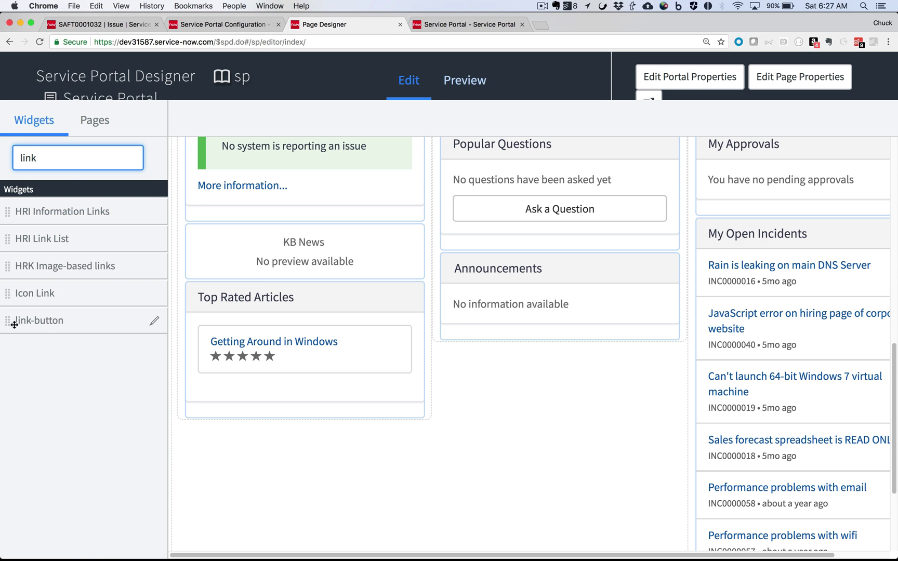
mouse_move(12, 322)
left_mouse_down()
mouse_move(159, 374)
mouse_move(205, 413)
mouse_move(272, 349)
left_mouse_up()
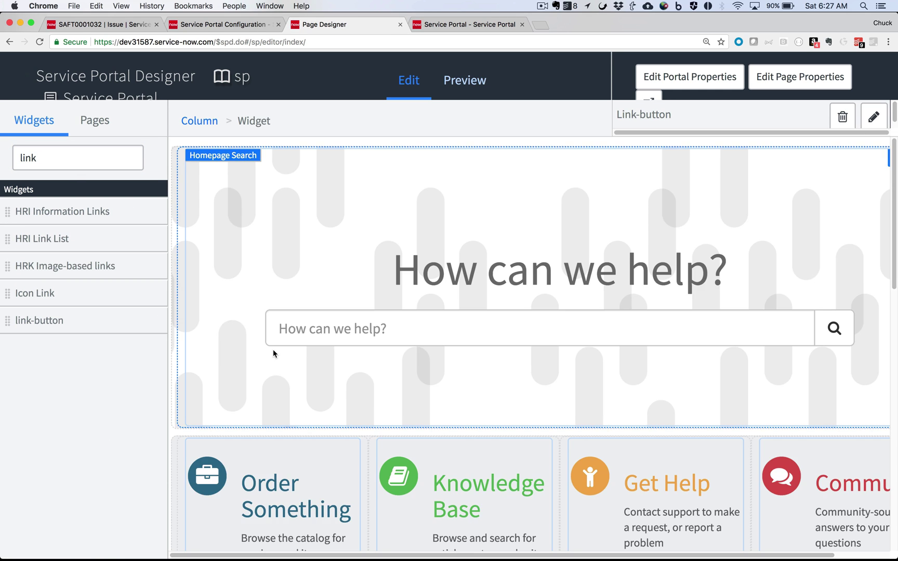
scroll(273, 349, "down", 10)
left_click(413, 287)
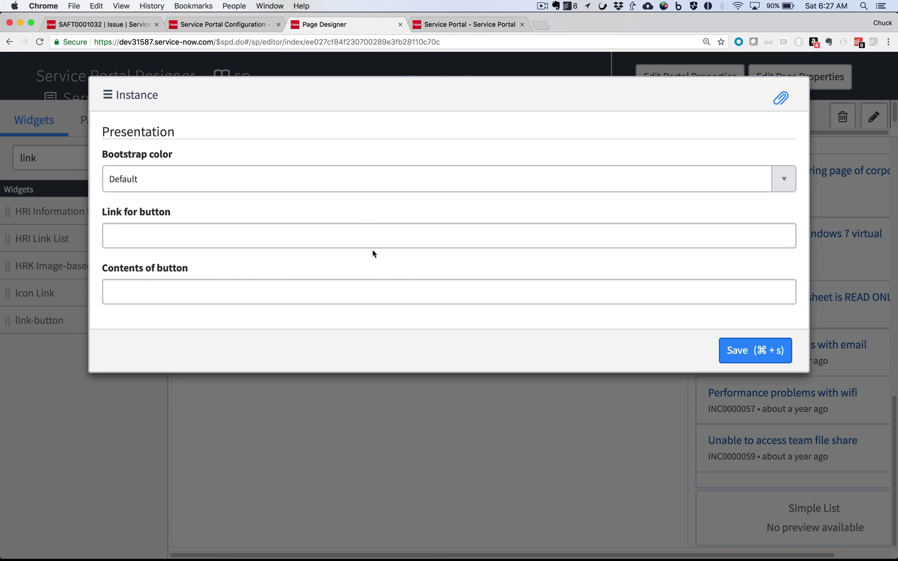
Step: Set the button to Danger, link it to the catalog item URL, label it 'Report a Safety Issue', and save
left_click(373, 180)
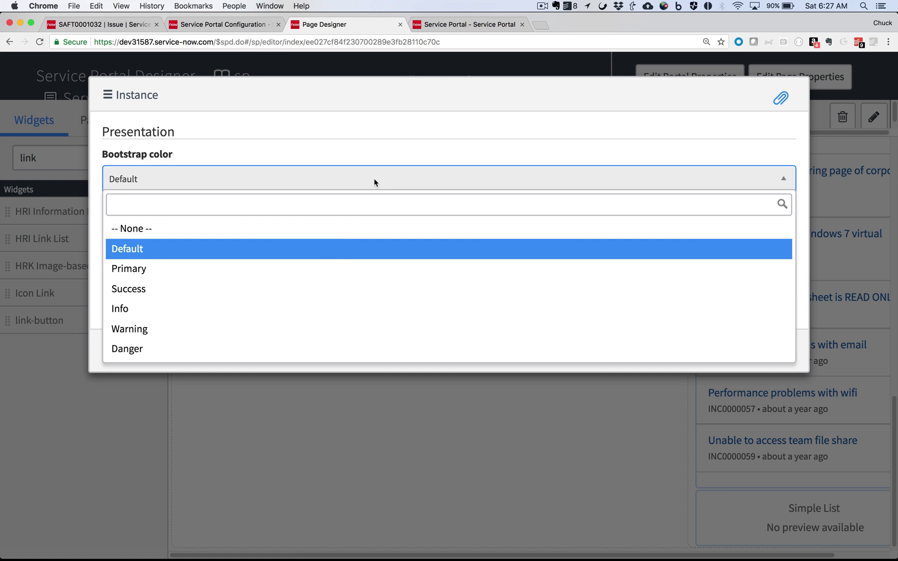
left_click(294, 349)
left_click(276, 236)
type("/com.glideapp.servicecatalog_cat_item_view.do?v=1&sysparm_id=8195c3a34f910300289e3fb28110c737")
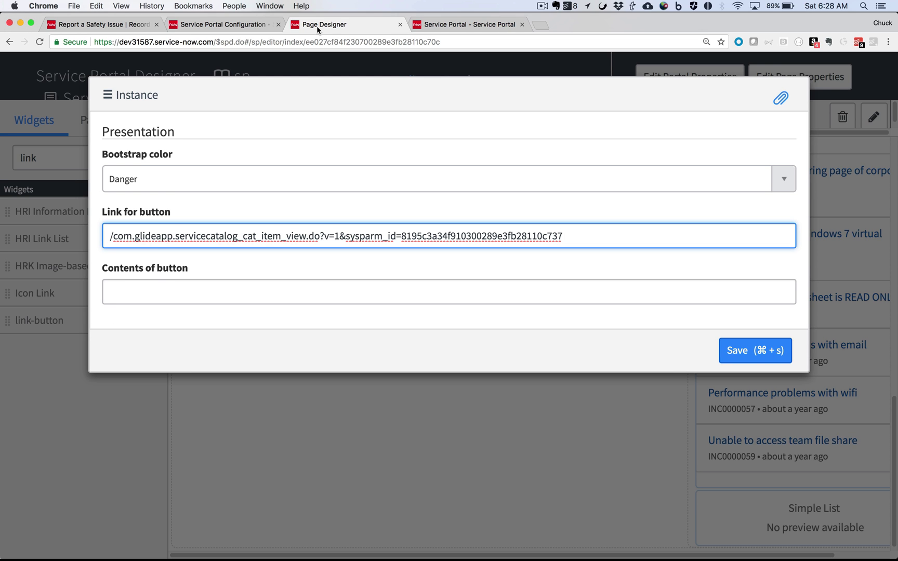
left_click(136, 292)
type("Re")
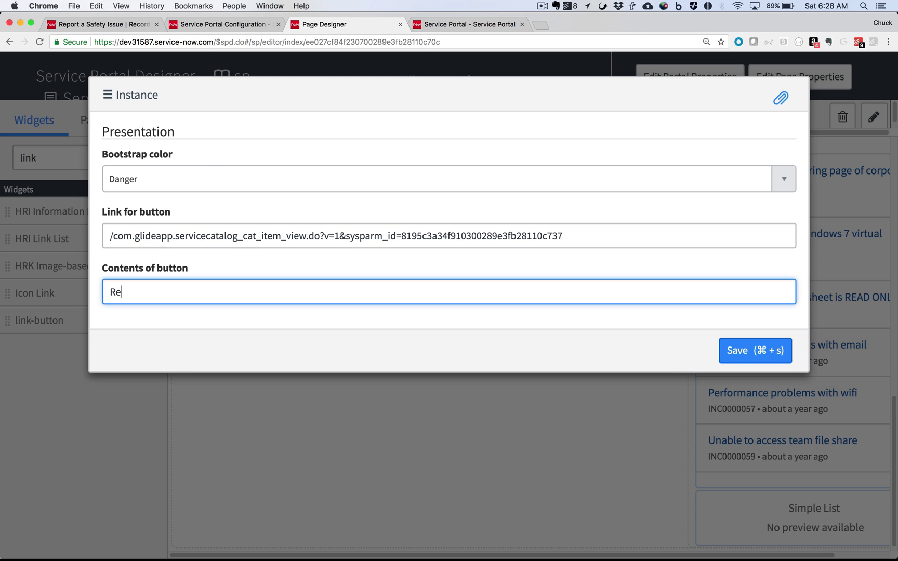
type("port a Safety Issue")
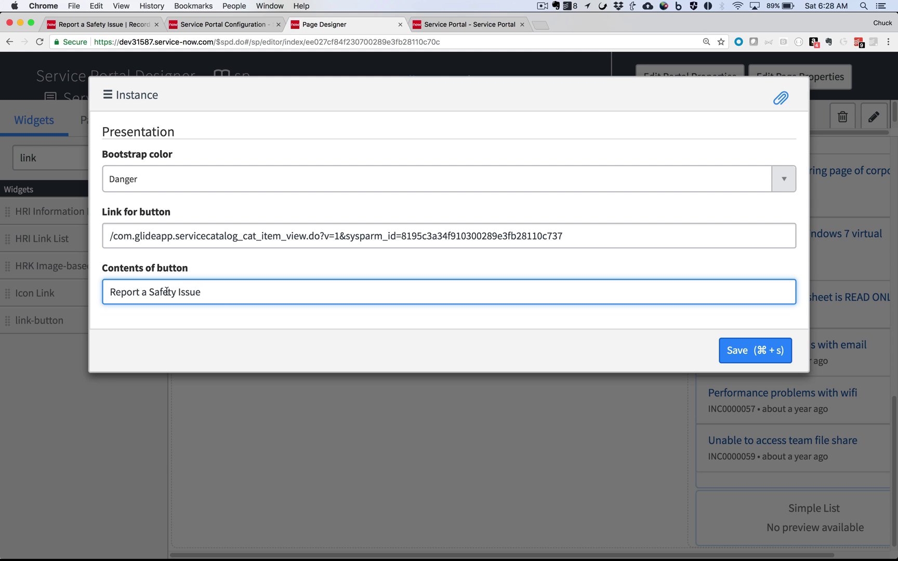
key("super+s")
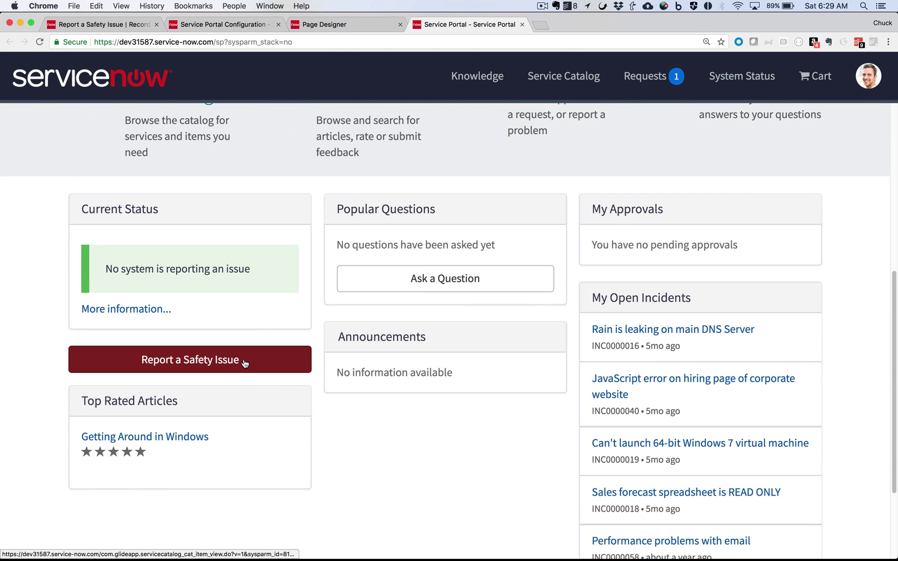
Step: Open the form via the new homepage button and set Category to Big
left_click(244, 363)
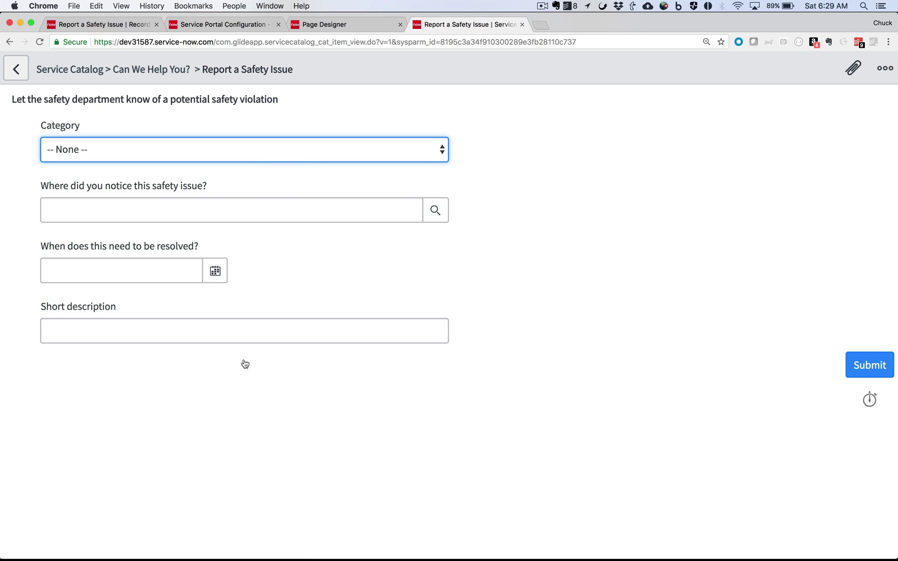
left_click(308, 153)
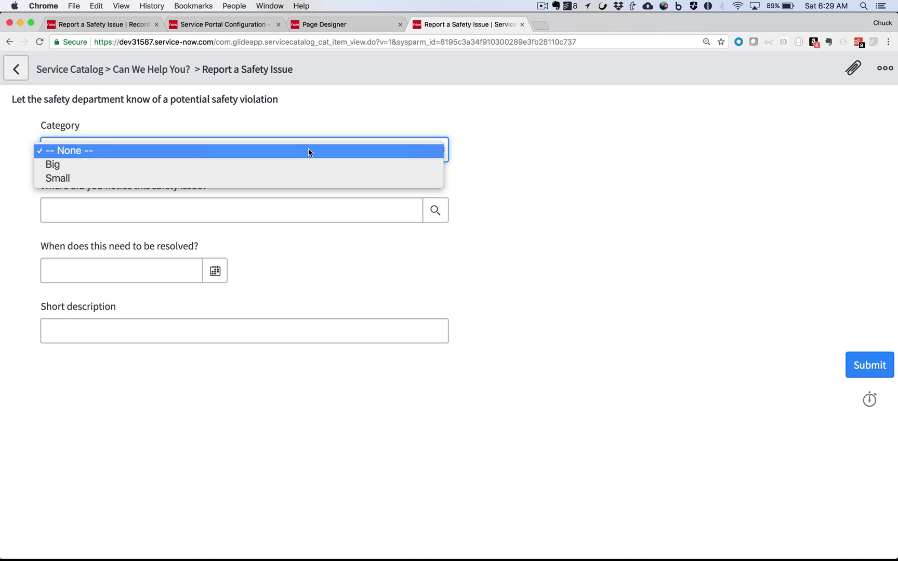
left_click(304, 164)
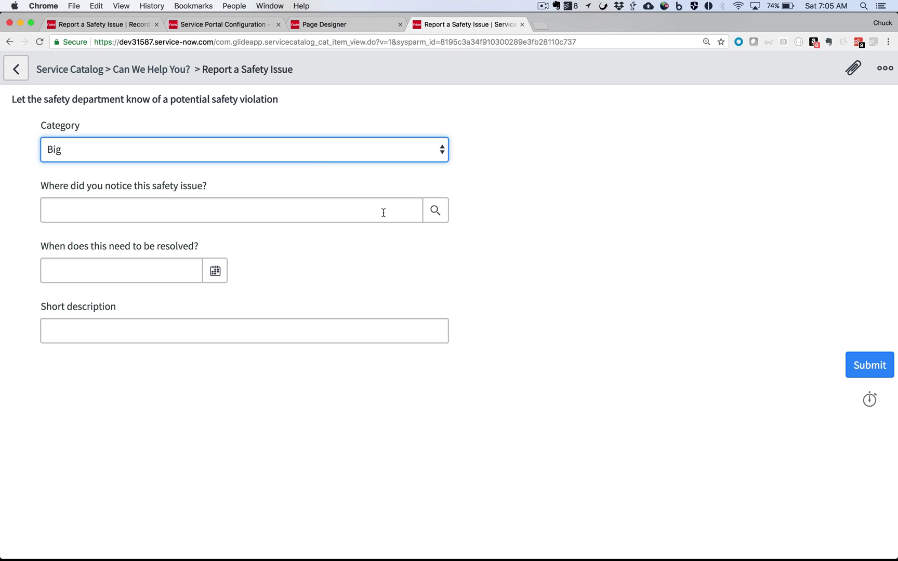
Step: Pick the first location from the lookup list and set the resolve date to January 8
left_click(383, 211)
type("sp")
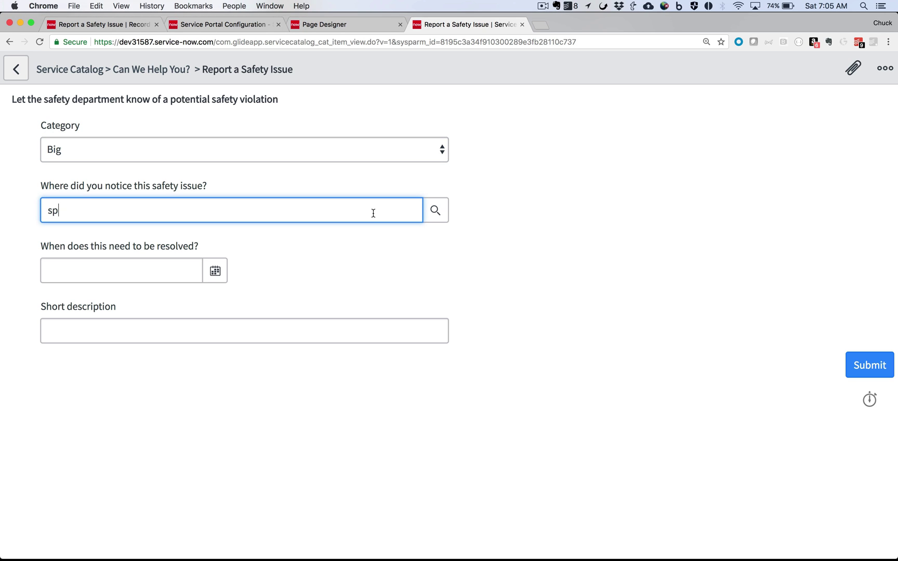
key("BackSpace")
key("BackSpace")
left_click(435, 210)
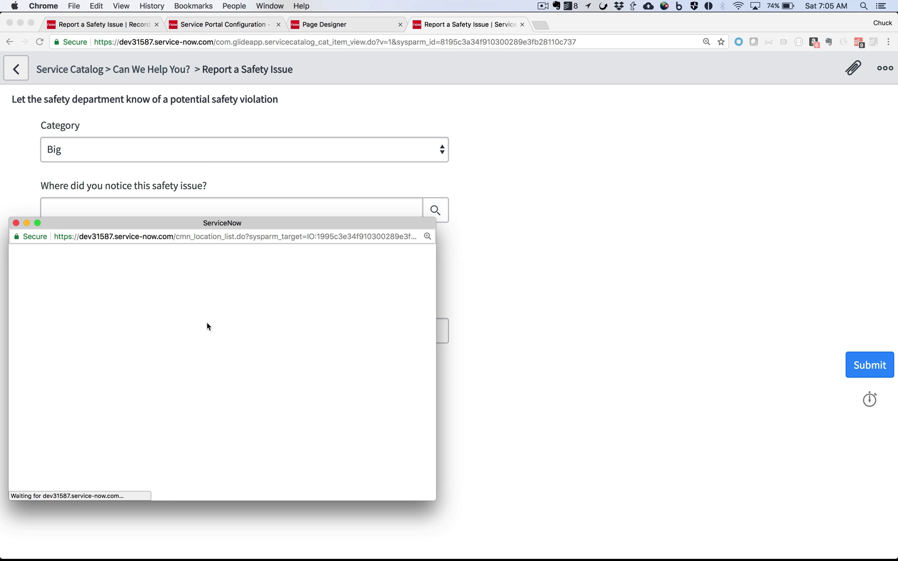
left_click(104, 432)
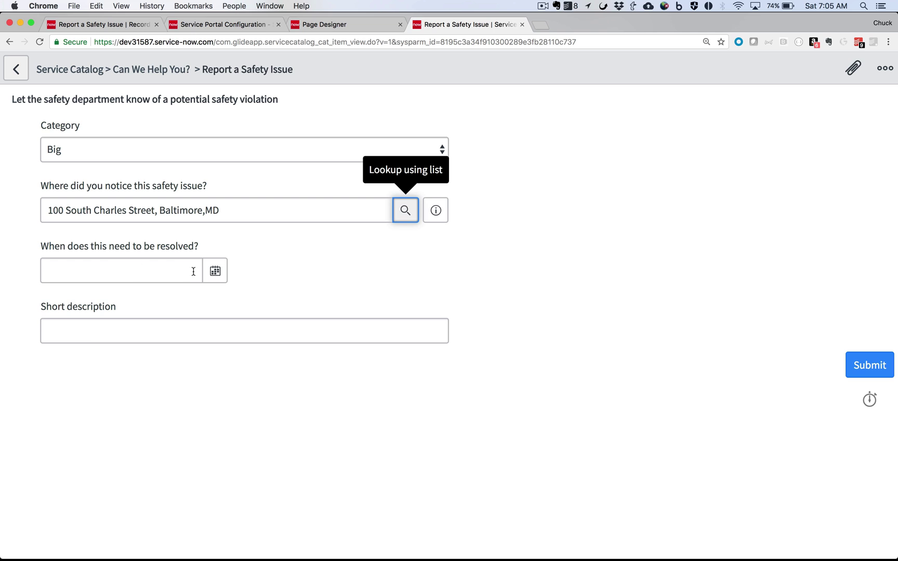
left_click(215, 271)
left_click(48, 358)
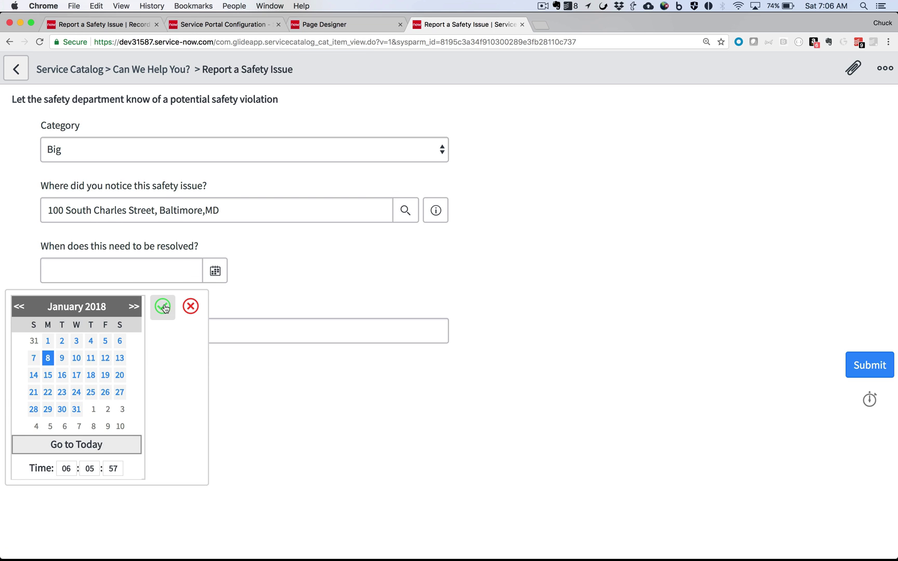